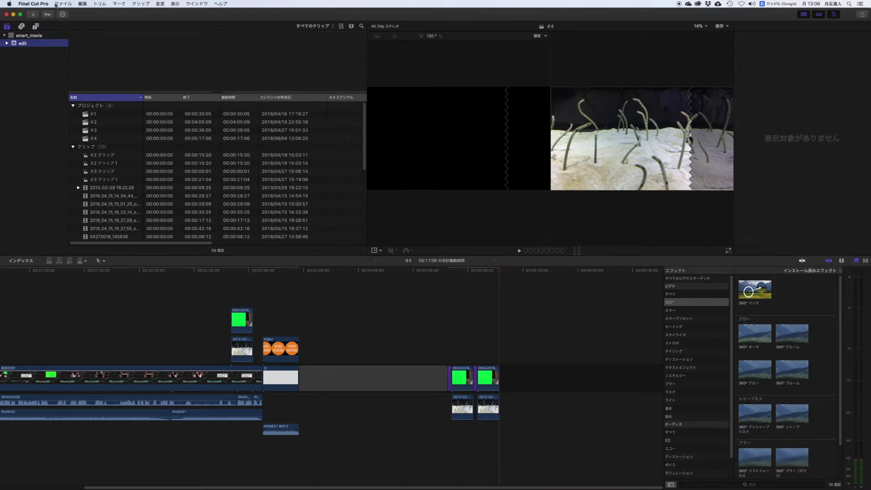
Create project #5_360度 as 360°, 3840×1920, 360° Monoscopic, 29.97p
click(66, 5)
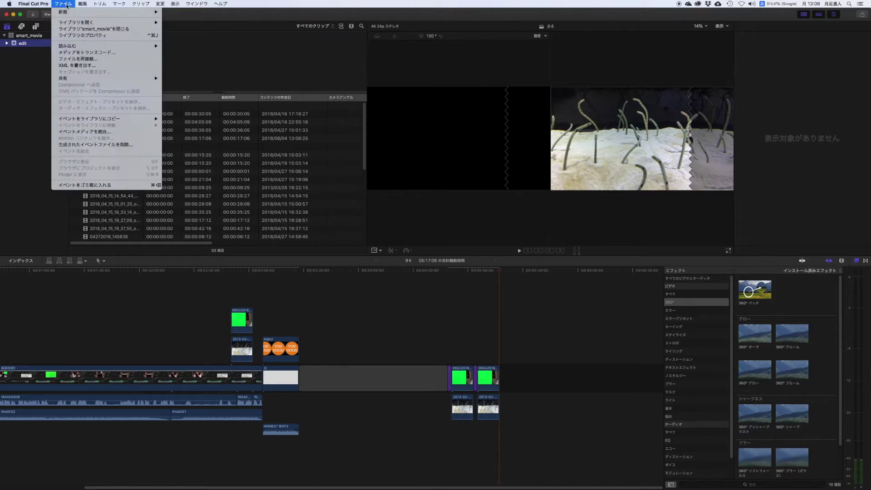
mouse_move(71, 15)
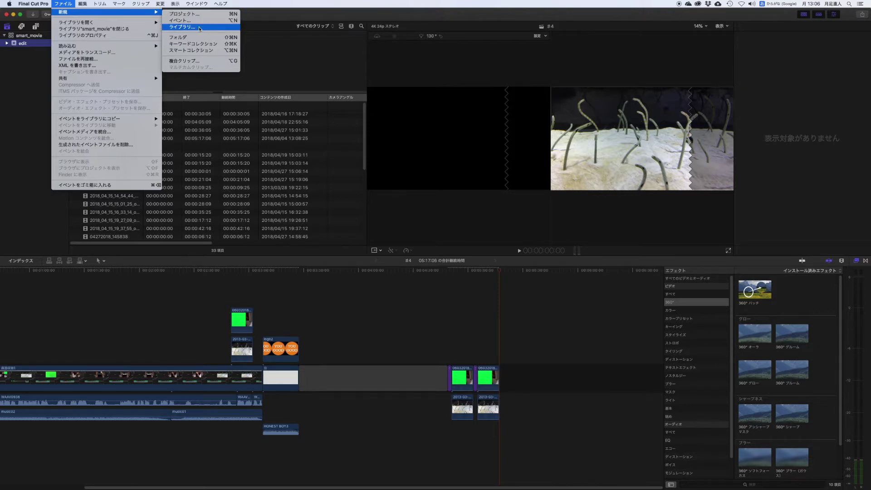
click(197, 14)
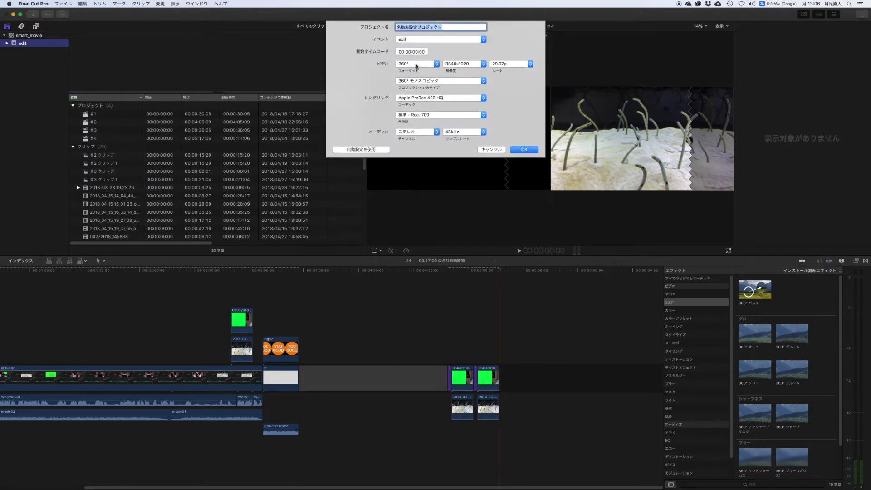
click(418, 63)
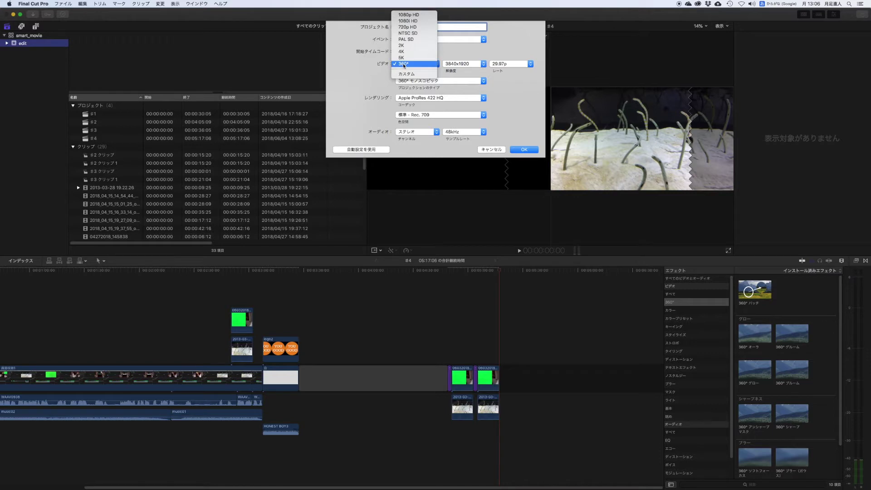
click(469, 64)
click(469, 64)
click(431, 84)
click(428, 82)
click(368, 81)
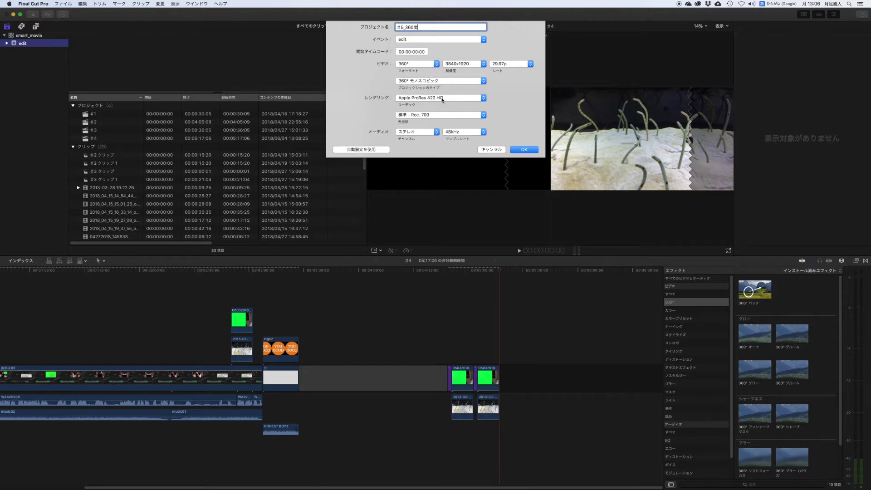
click(534, 151)
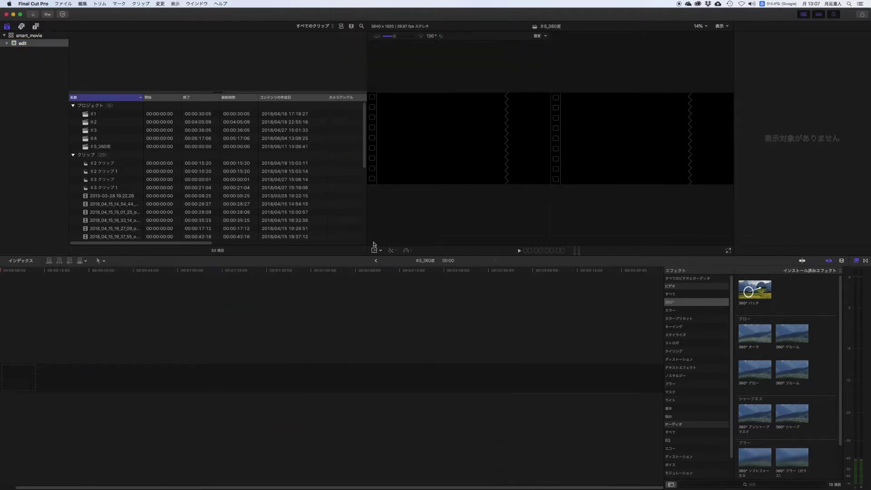
Drag R0010520.mp4 from Finder's 360 folder into the #5_360度 timeline
key(super+Tab)
key(super+Tab)
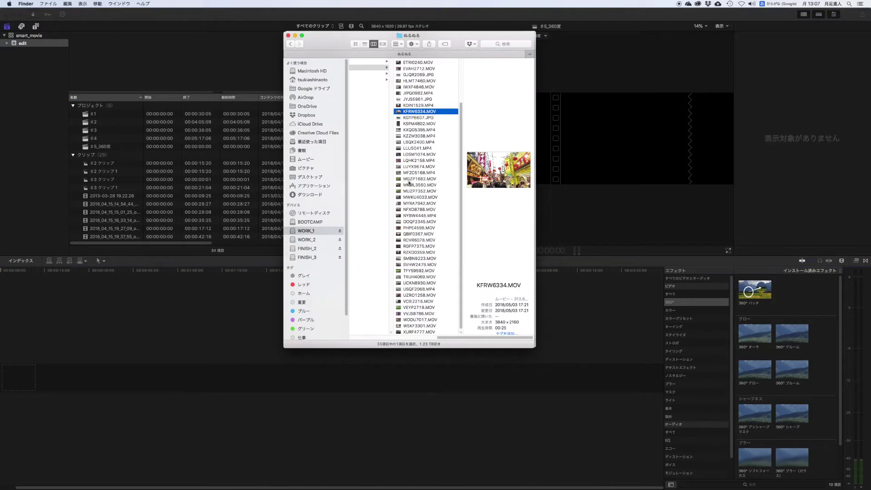
click(381, 62)
click(455, 264)
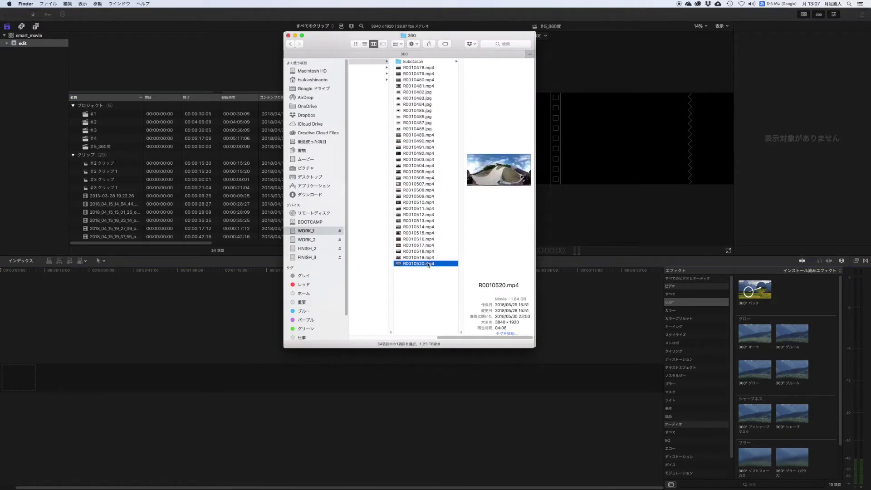
drag(427, 263, 15, 381)
click(15, 381)
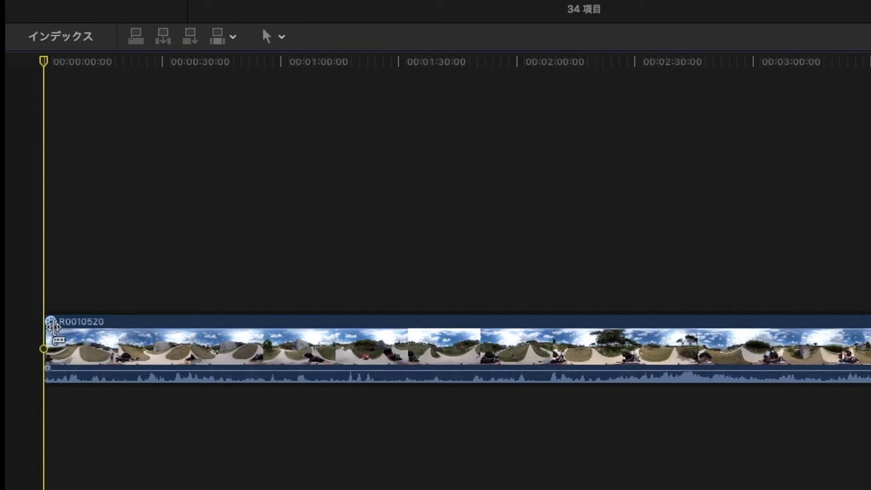
Show the R0010520 clip's Info, confirming equirectangular, monoscopic 360° projection
drag(278, 272, 249, 438)
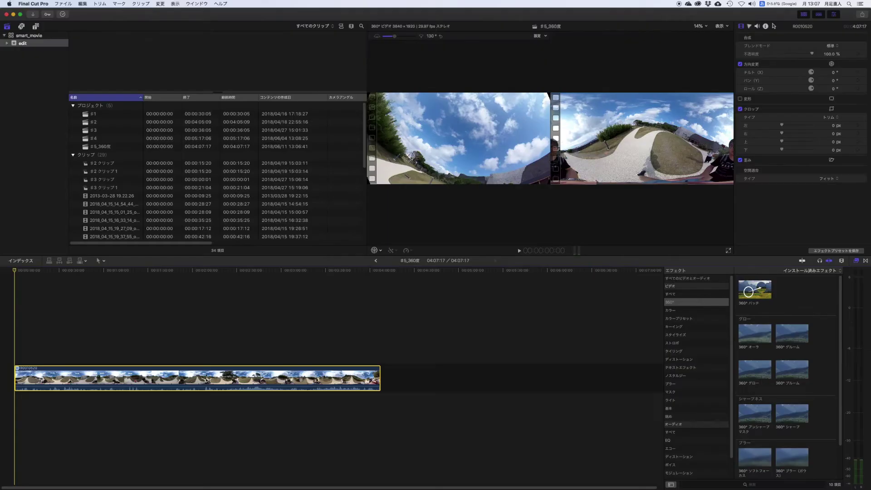
click(766, 26)
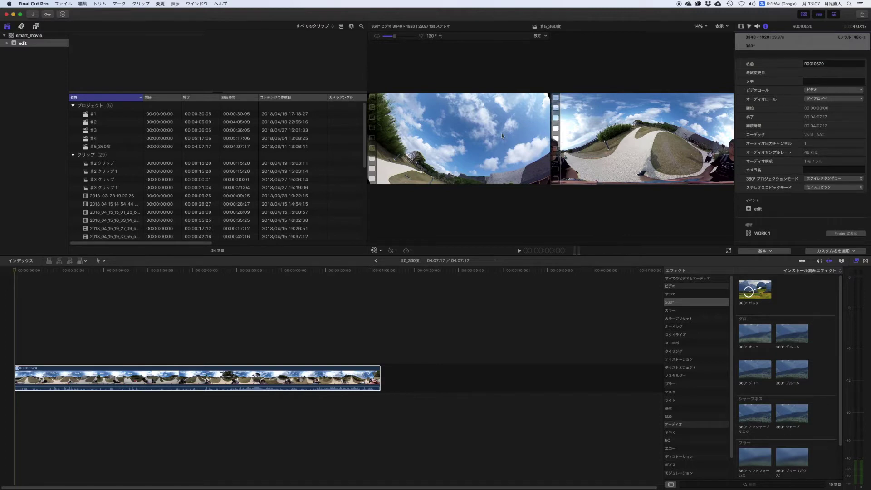
click(44, 326)
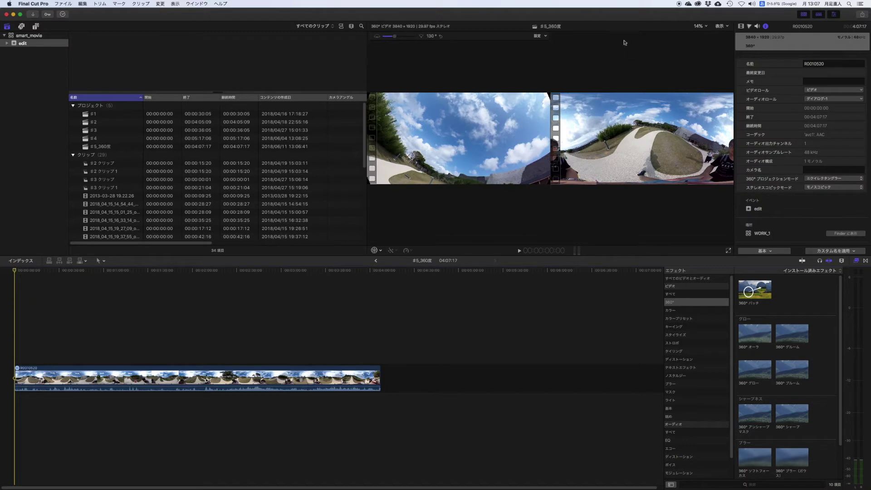
click(722, 26)
click(729, 41)
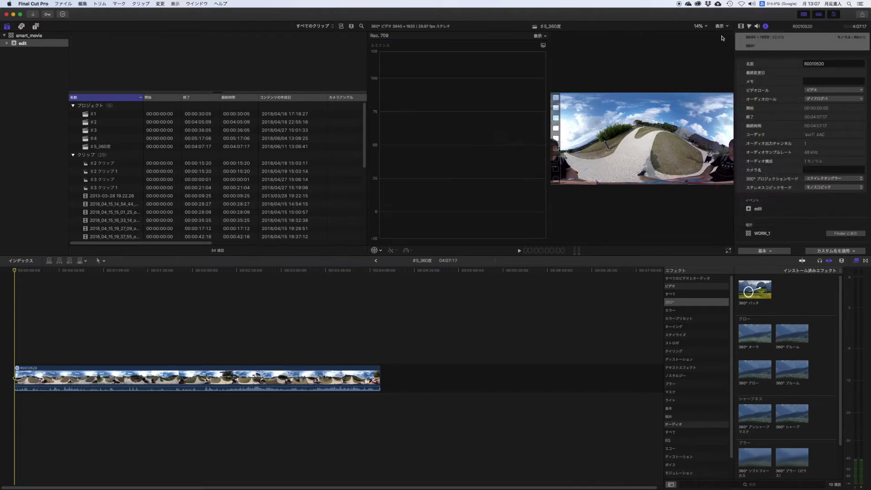
click(722, 26)
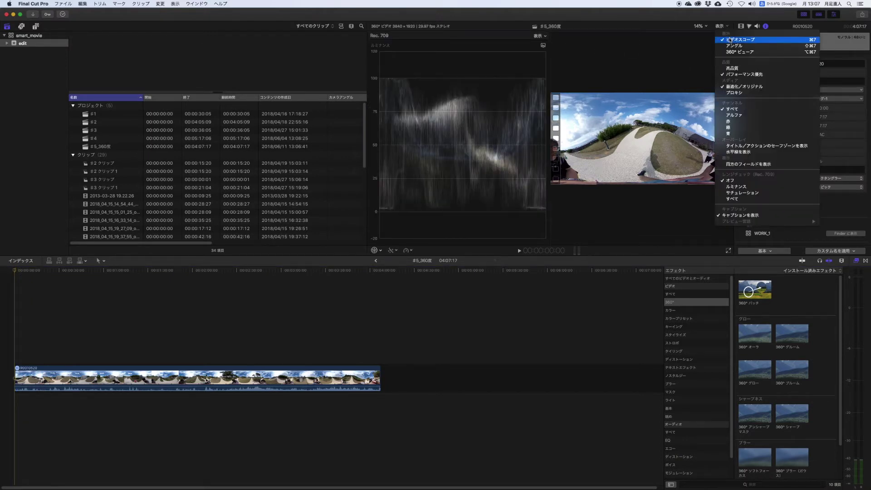
click(727, 38)
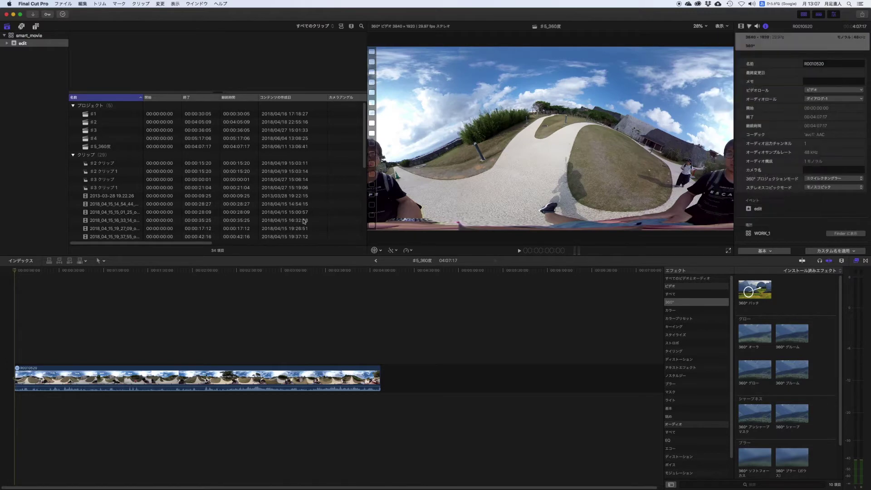
mouse_move(71, 271)
mouse_down()
mouse_move(117, 272)
mouse_move(1, 257)
mouse_up()
click(728, 26)
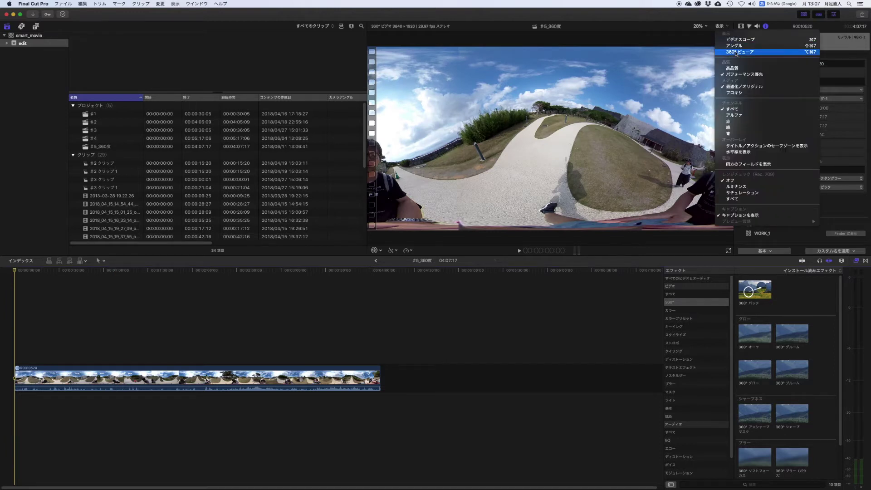
click(765, 55)
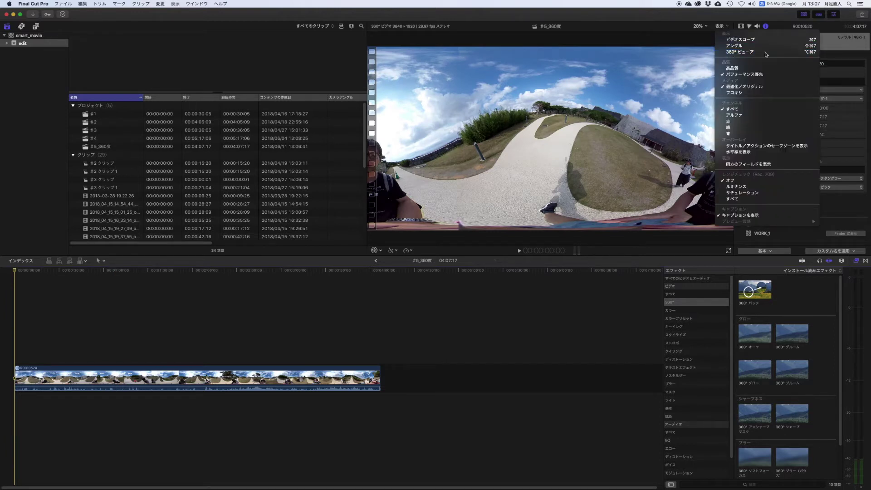
mouse_move(495, 139)
mouse_down()
mouse_move(477, 162)
mouse_move(489, 162)
mouse_move(459, 182)
mouse_up()
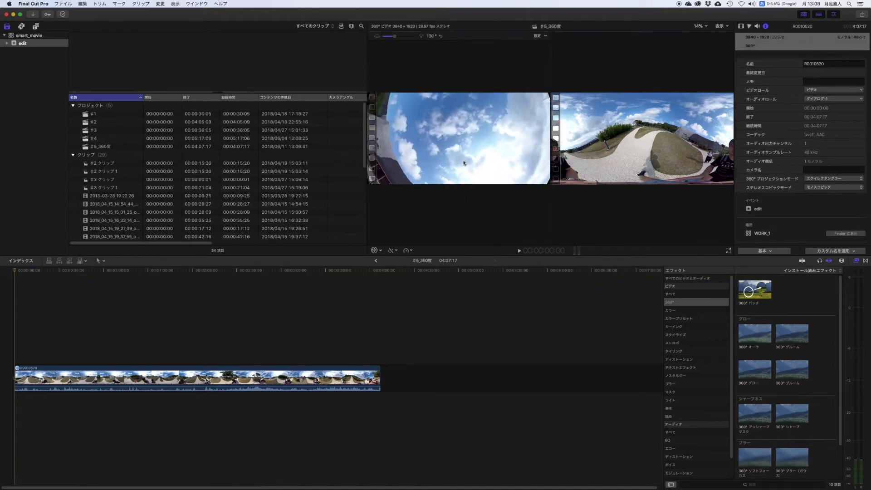
Look around the 360° footage in the viewer, then skim the playhead to about 2:30
drag(395, 36, 368, 37)
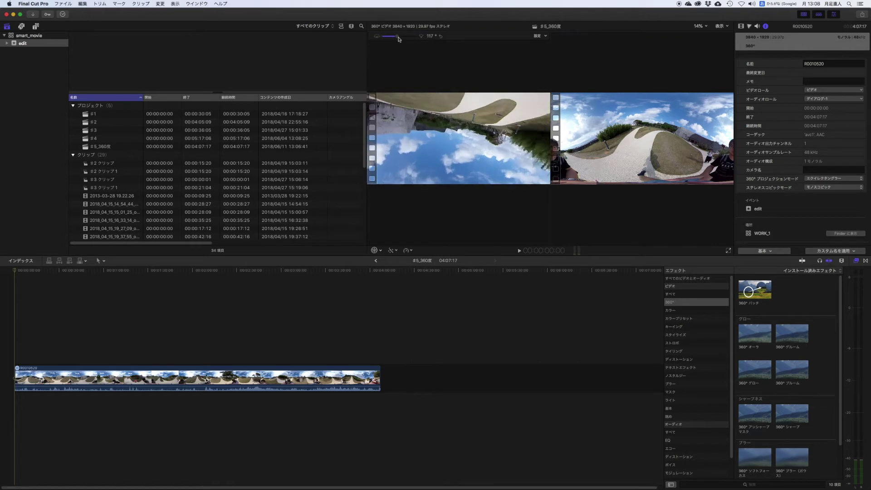
mouse_move(452, 127)
mouse_down()
mouse_move(467, 149)
mouse_move(441, 126)
mouse_move(444, 141)
mouse_move(466, 138)
mouse_move(459, 178)
mouse_move(473, 154)
mouse_up()
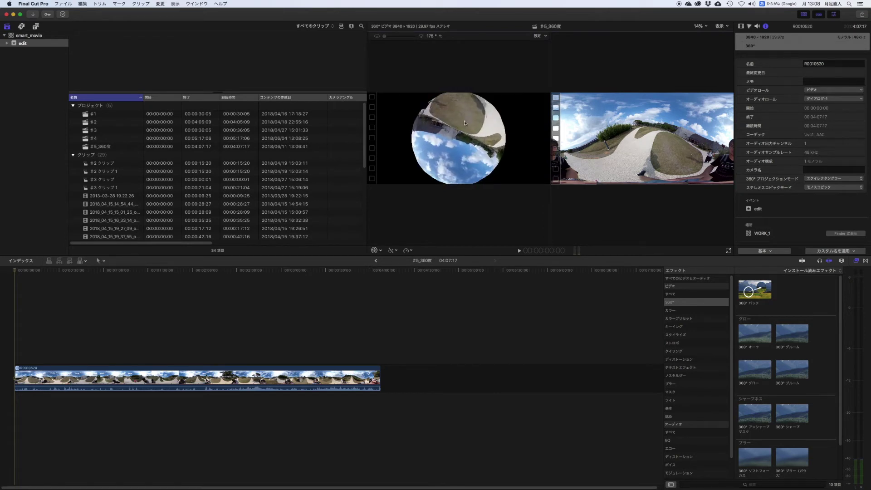
drag(384, 37, 400, 36)
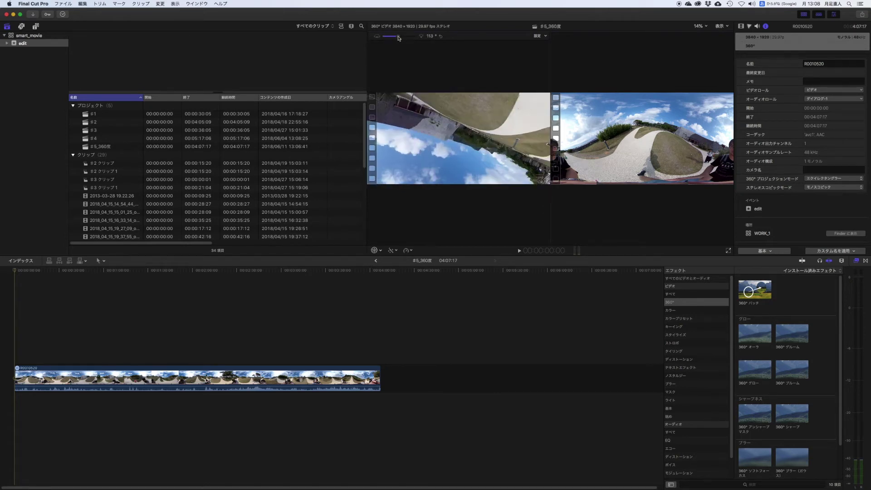
drag(448, 113, 399, 148)
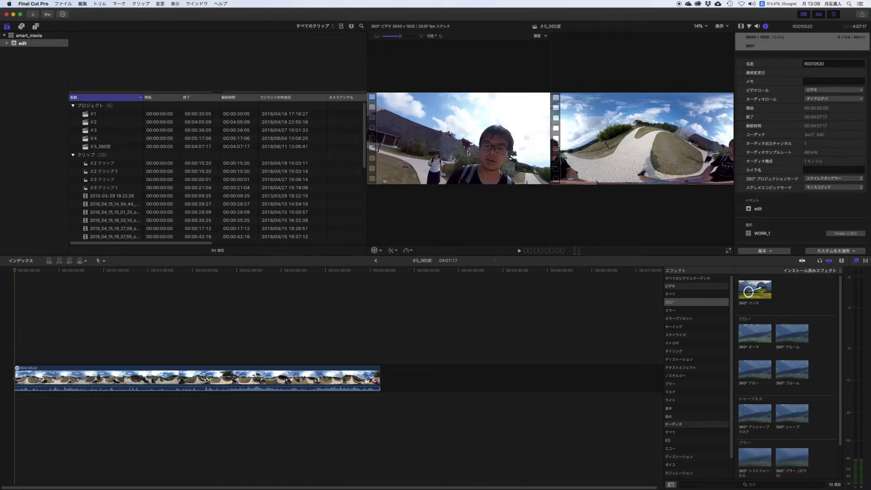
drag(43, 277, 238, 281)
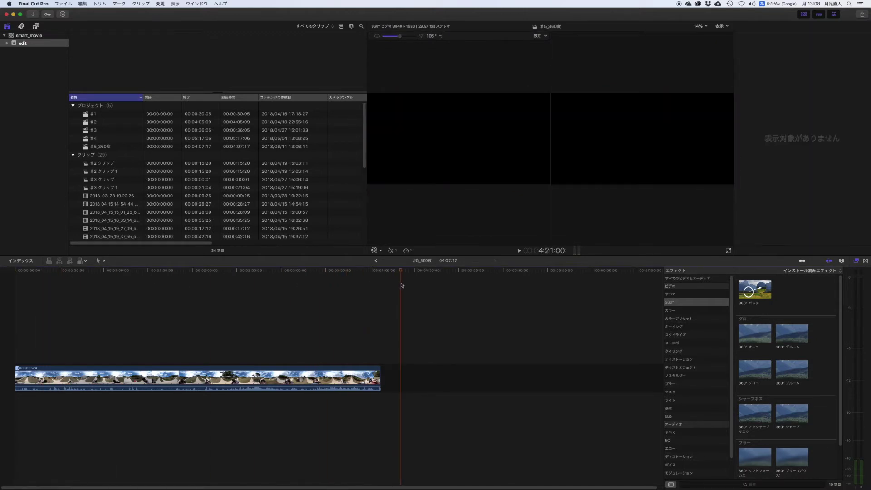
Blade the clip at 24:11, delete the remainder, and fit the timeline to the result
click(1, 277)
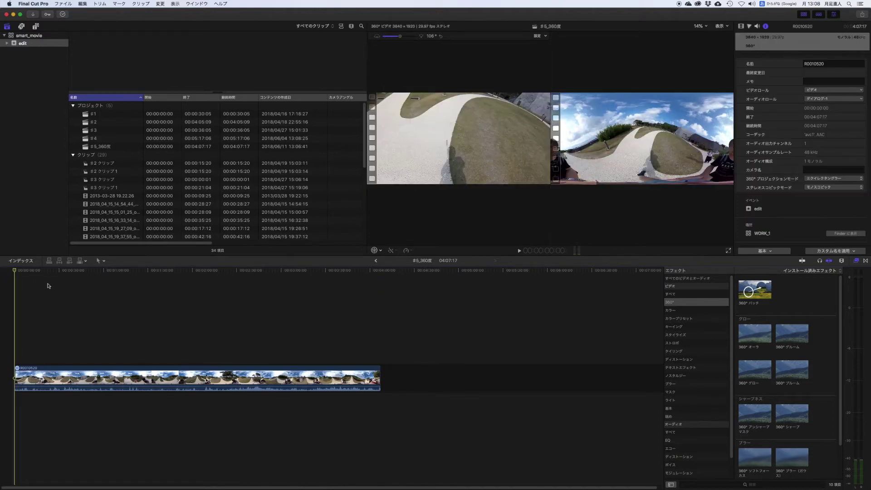
drag(40, 270, 51, 271)
key(cmd+b)
click(63, 376)
key(Delete)
key(shift+z)
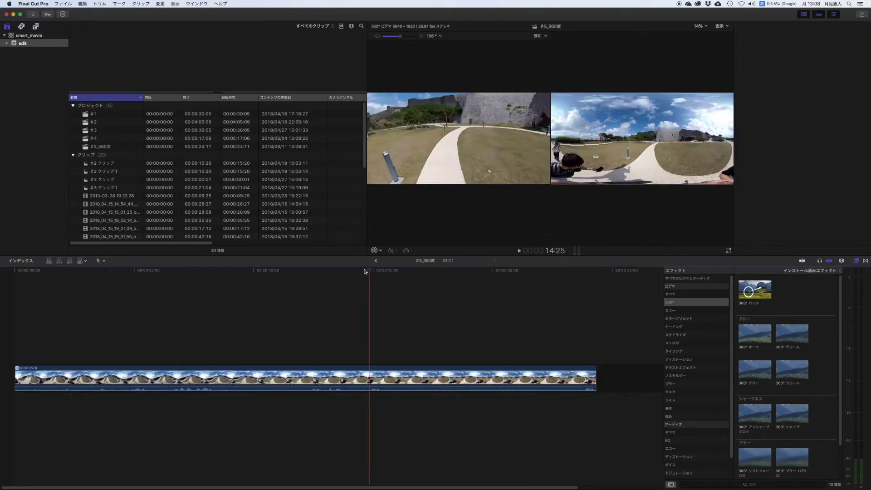
key(Home)
click(56, 2)
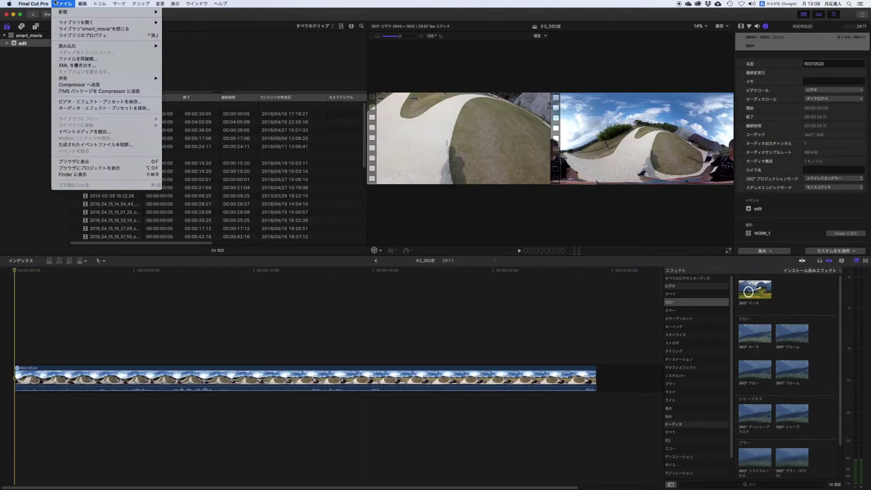
Configure a master export in Computer format with H.264 codec at 3840×1920
mouse_move(145, 78)
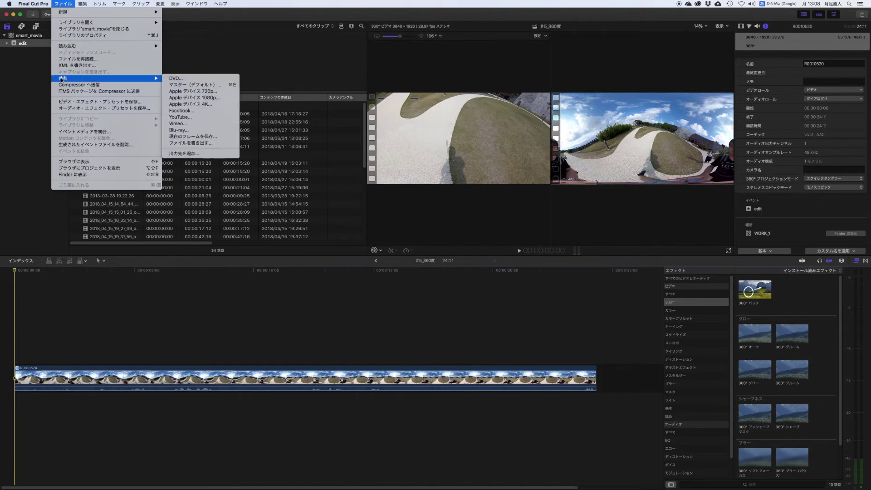
click(227, 87)
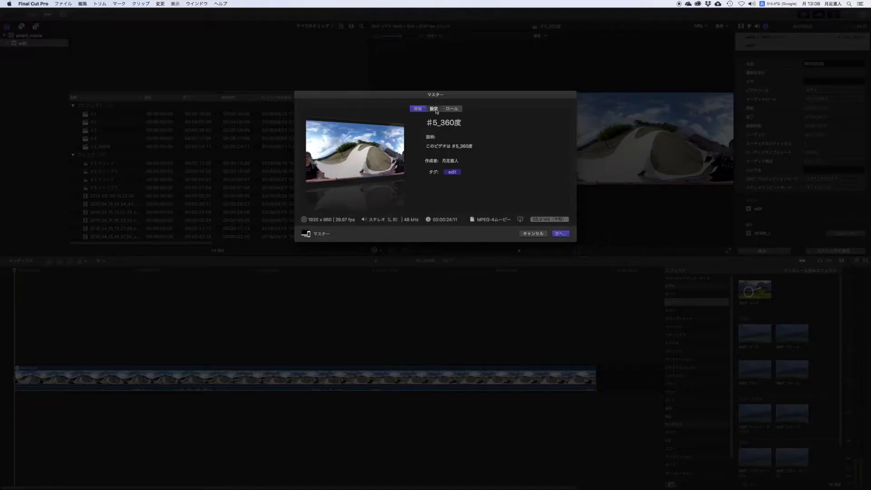
click(436, 111)
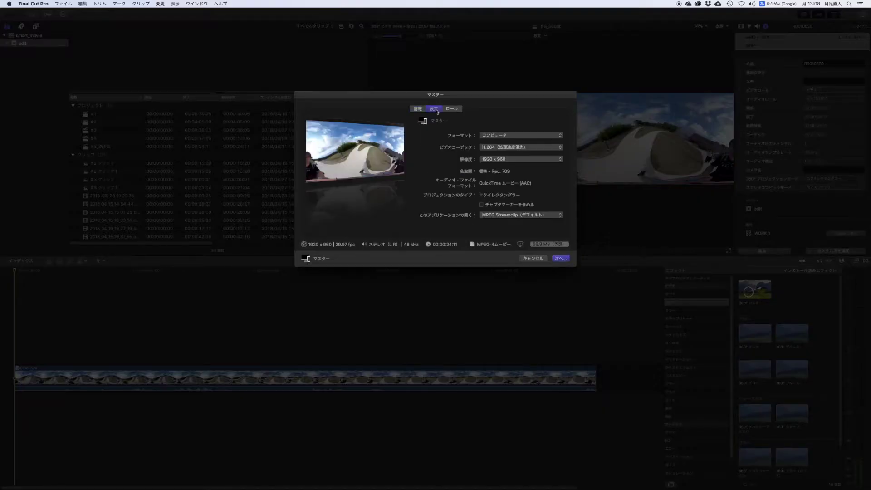
click(494, 136)
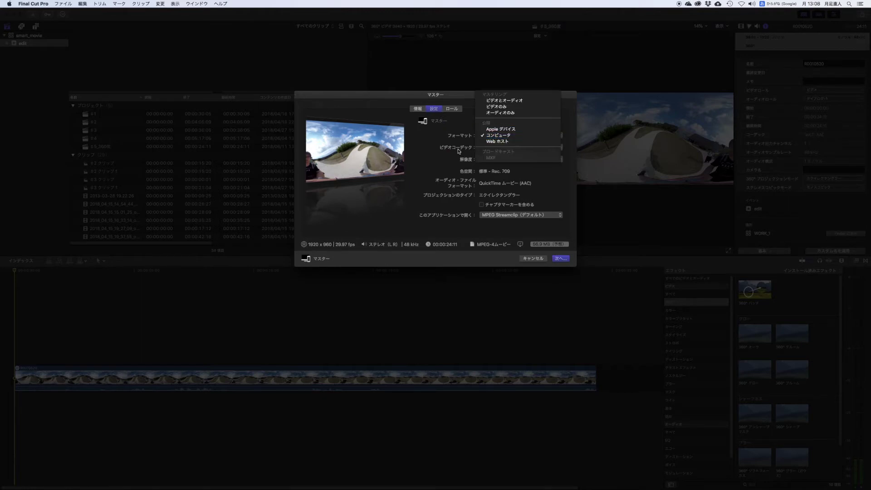
click(440, 142)
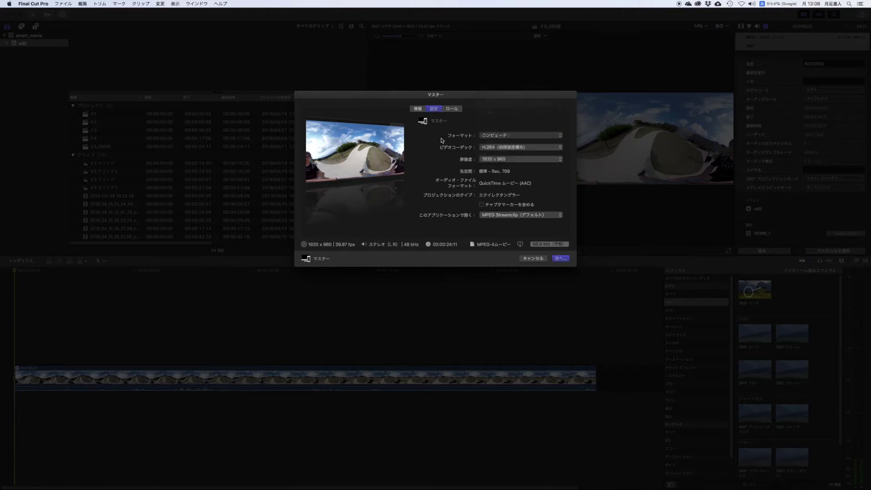
click(496, 148)
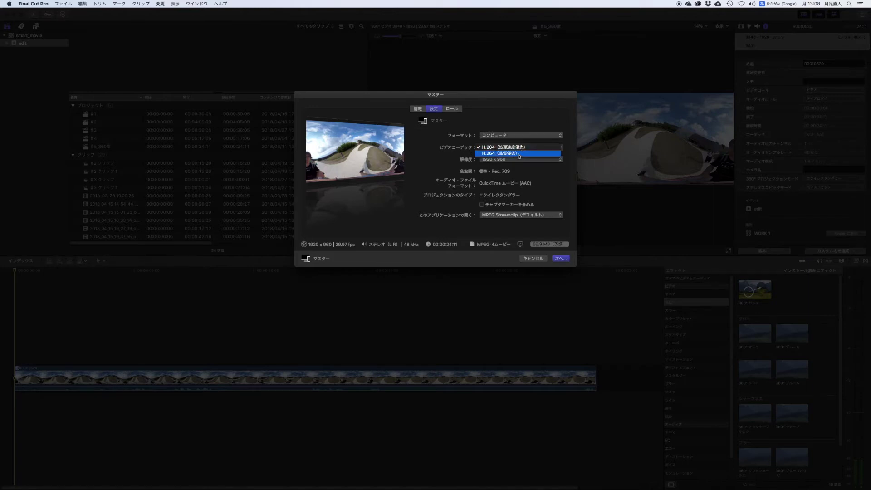
click(519, 154)
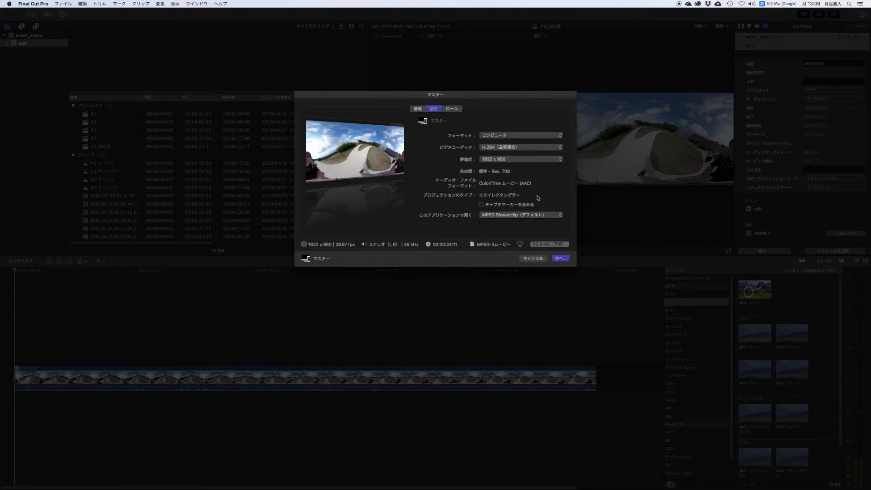
click(498, 159)
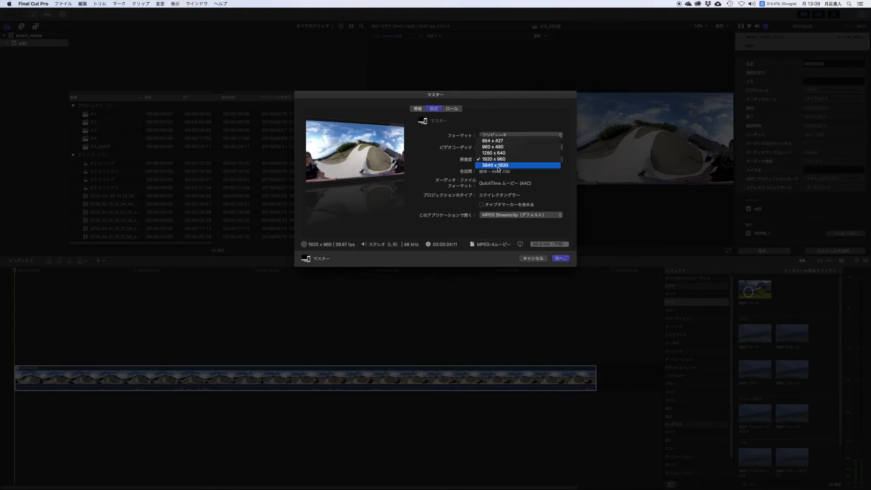
click(498, 165)
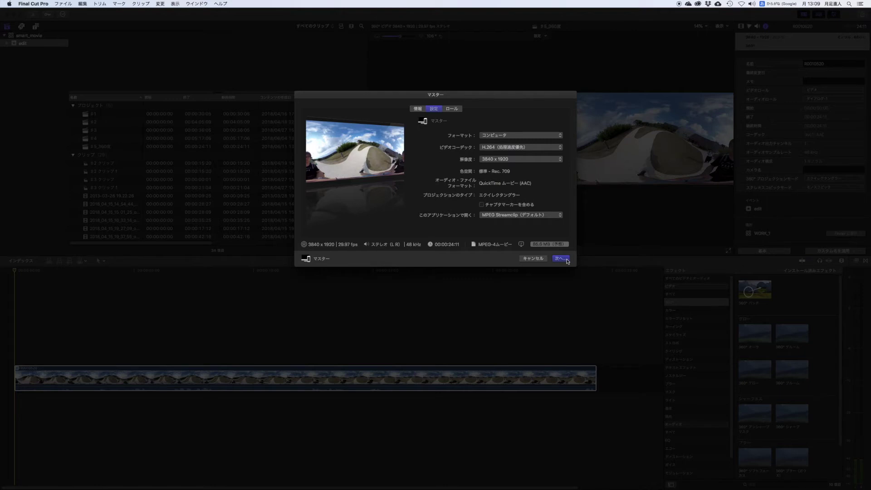
click(566, 259)
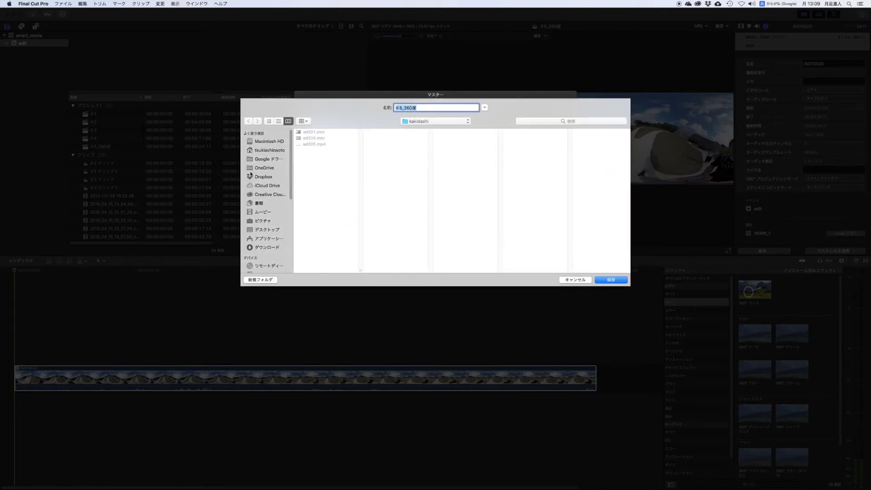
Save #5_360度.mp4 to the Desktop and follow its export progress in Background Tasks
click(269, 230)
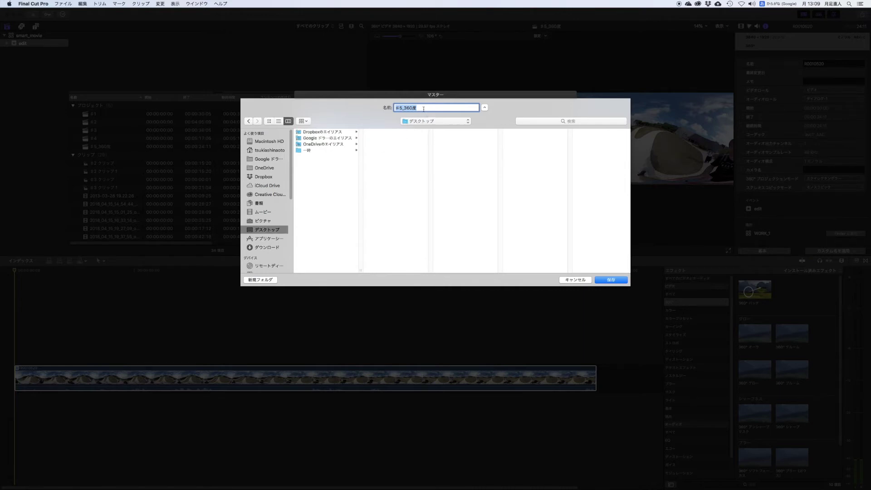
click(623, 282)
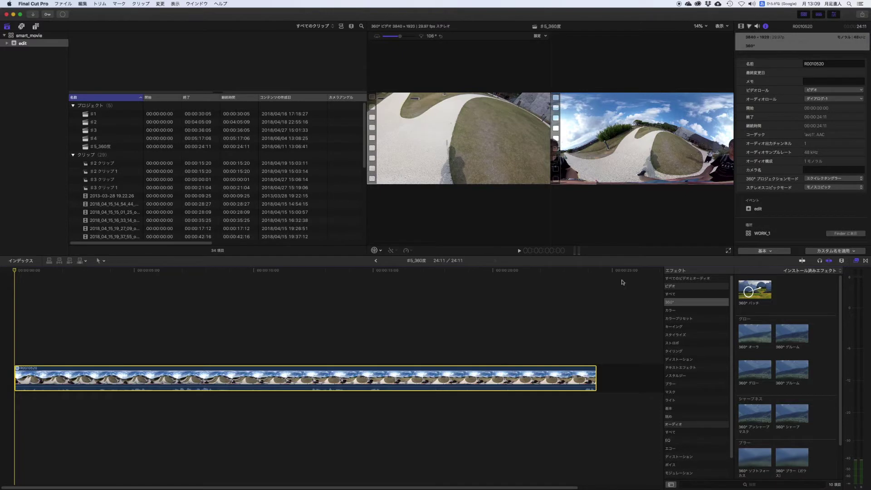
click(63, 15)
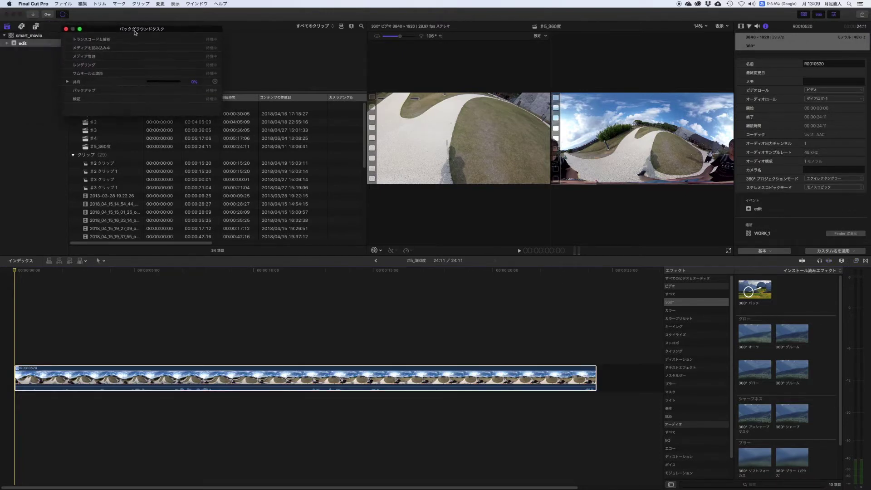
click(102, 94)
drag(256, 129, 411, 190)
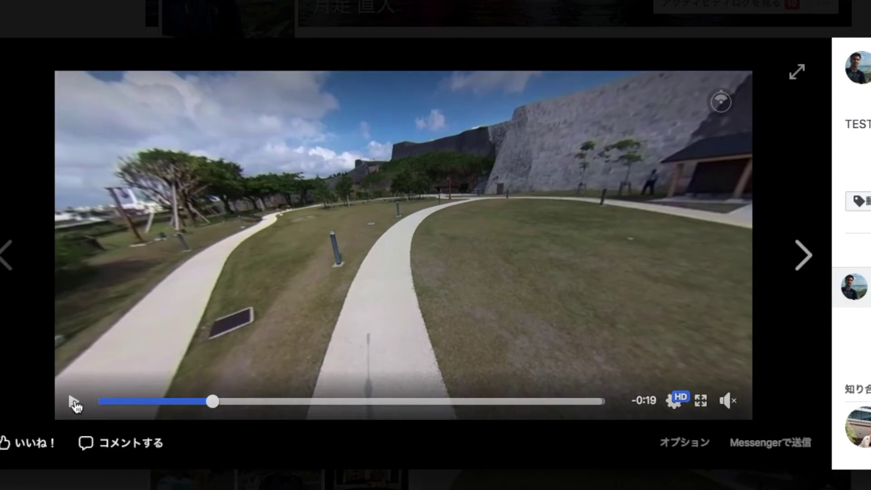
Play the Facebook 360° video, panning toward the castle wall and tilting down to the path
click(73, 401)
drag(322, 222, 411, 198)
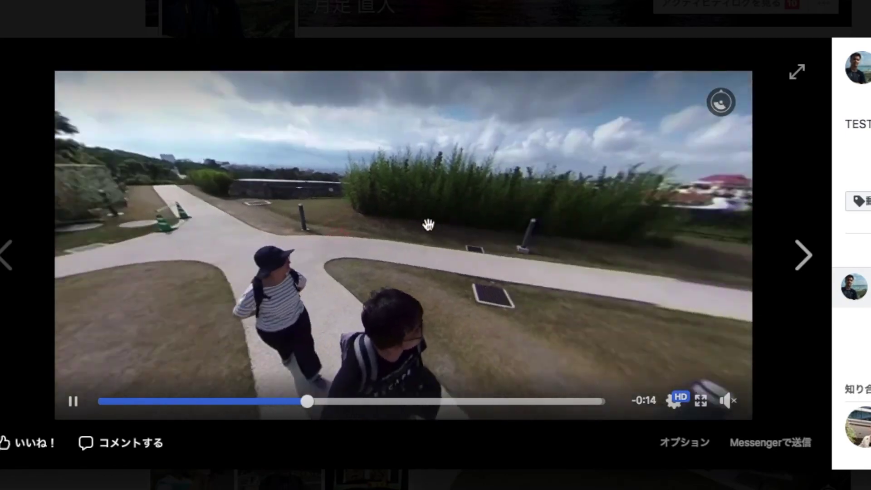
drag(410, 198, 361, 187)
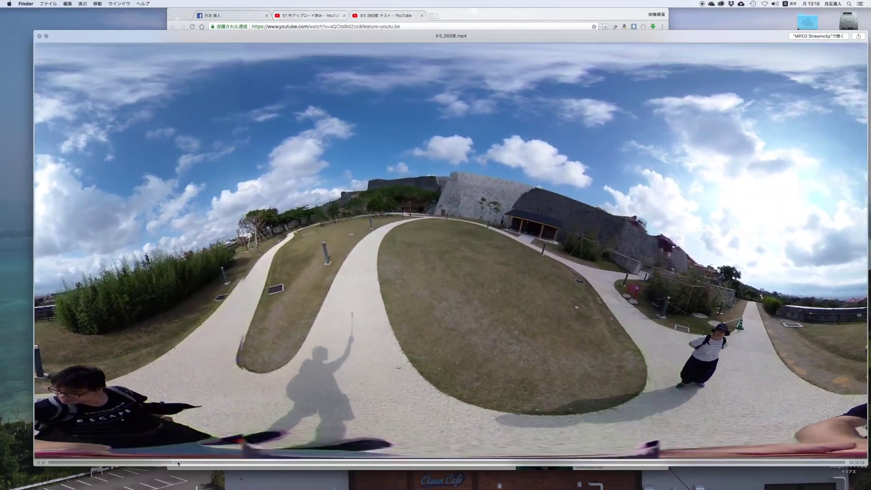
Reposition the QuickTime Player window playing #5_360度.mp4
drag(492, 251, 528, 231)
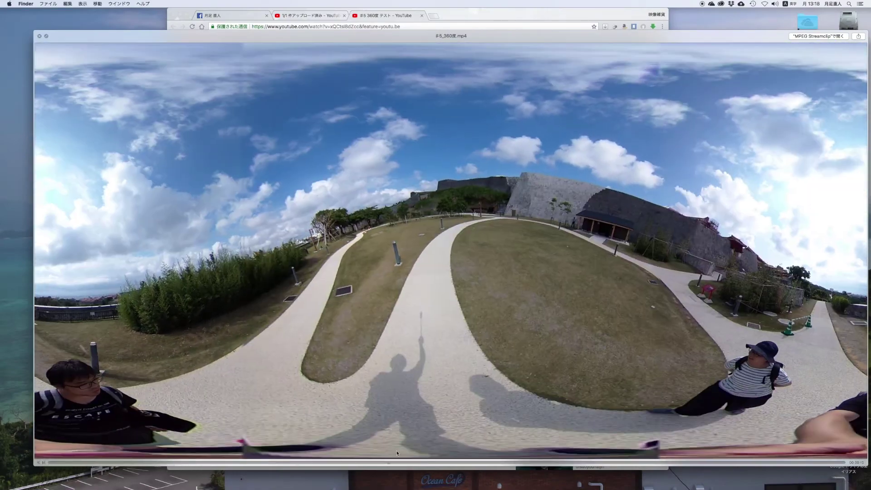